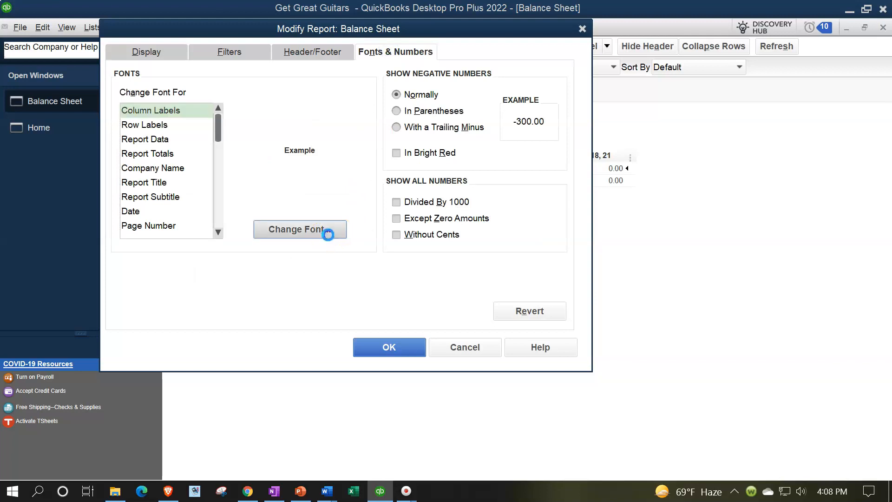
# Set the Balance Sheet report's column label font size to 14 and apply the change to all related fonts
pyautogui.click(330, 189)
pyautogui.click(308, 193)
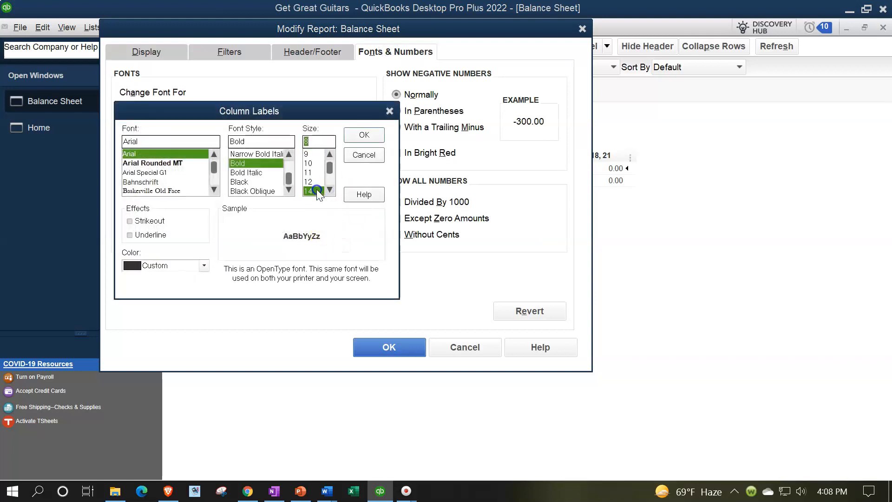
pyautogui.click(363, 134)
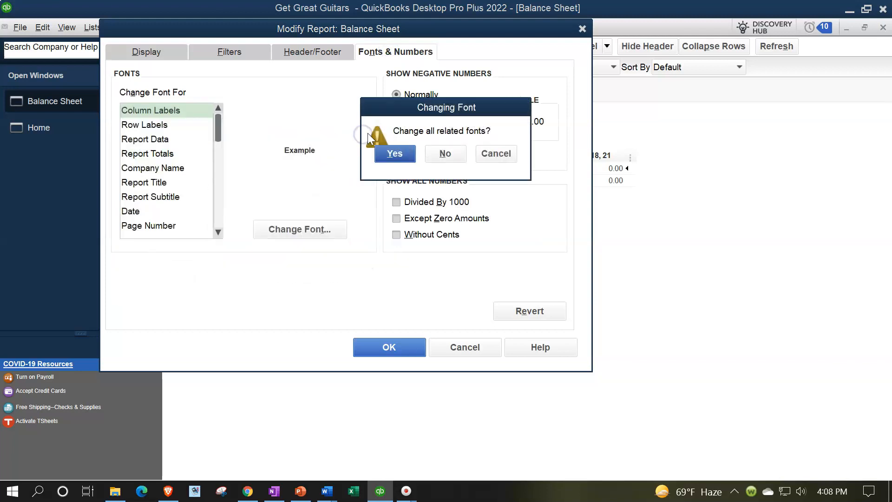
pyautogui.click(393, 154)
pyautogui.click(378, 347)
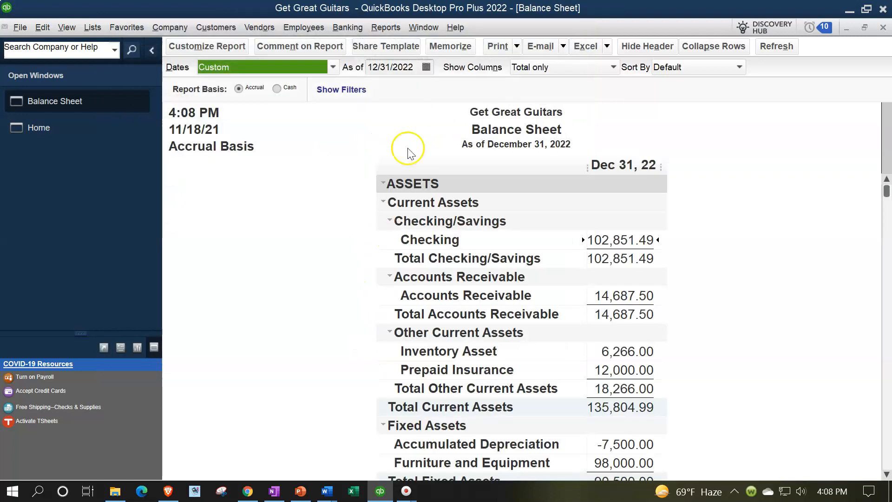
# Open the Profit & Loss report for the period 01/01/2022 to 12/31/2022
pyautogui.click(386, 27)
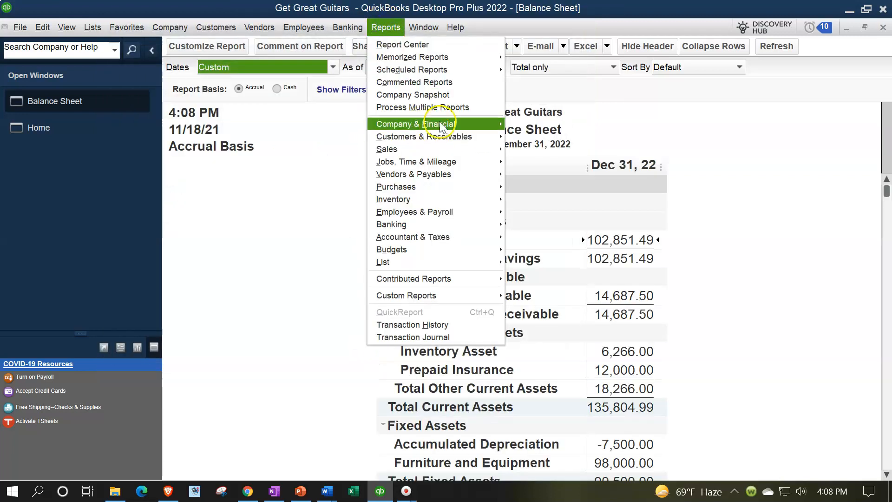
pyautogui.moveTo(439, 124)
pyautogui.click(517, 119)
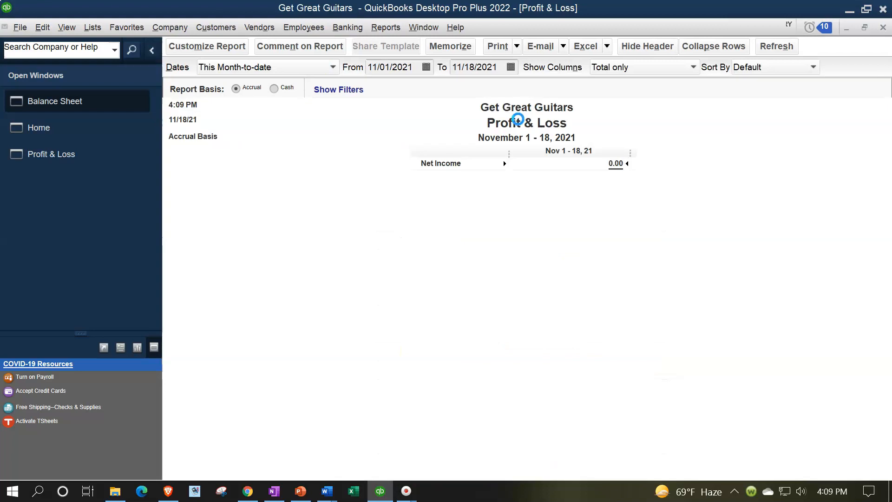
pyautogui.press('Tab')
pyautogui.write('01/01/202')
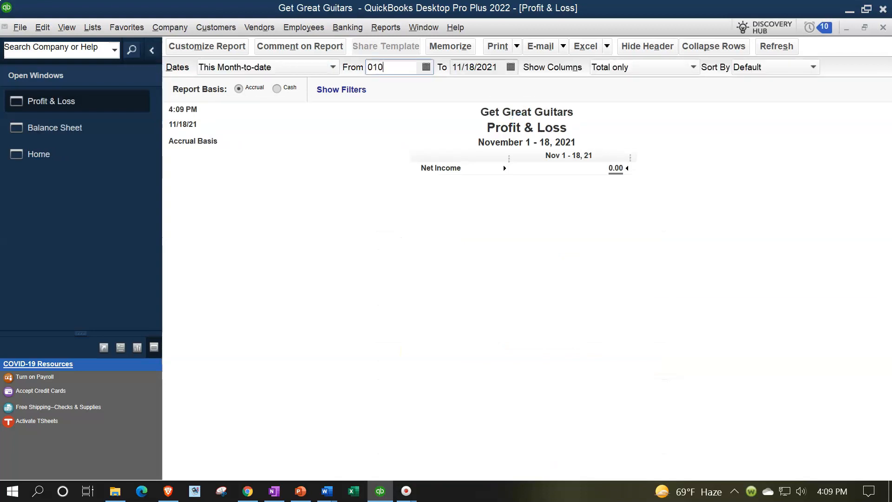
pyautogui.press('Tab')
pyautogui.write('12/31/202')
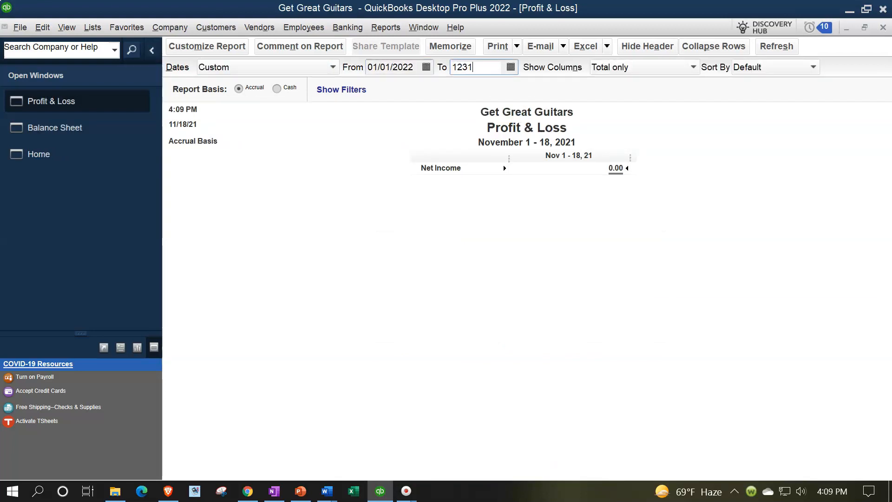
pyautogui.press('Tab')
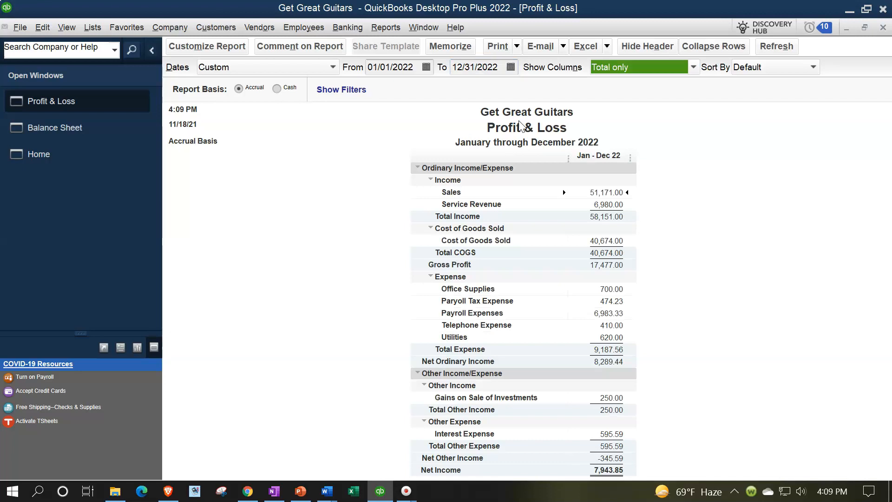
# Set the Profit & Loss report's column label font size to 14 and apply the change to all related fonts
pyautogui.click(193, 46)
pyautogui.click(389, 48)
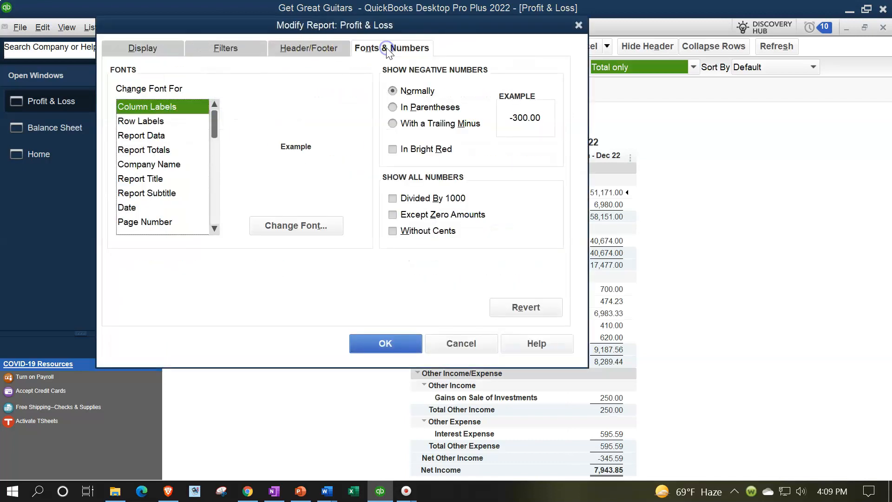
pyautogui.click(326, 226)
pyautogui.click(326, 185)
pyautogui.click(307, 158)
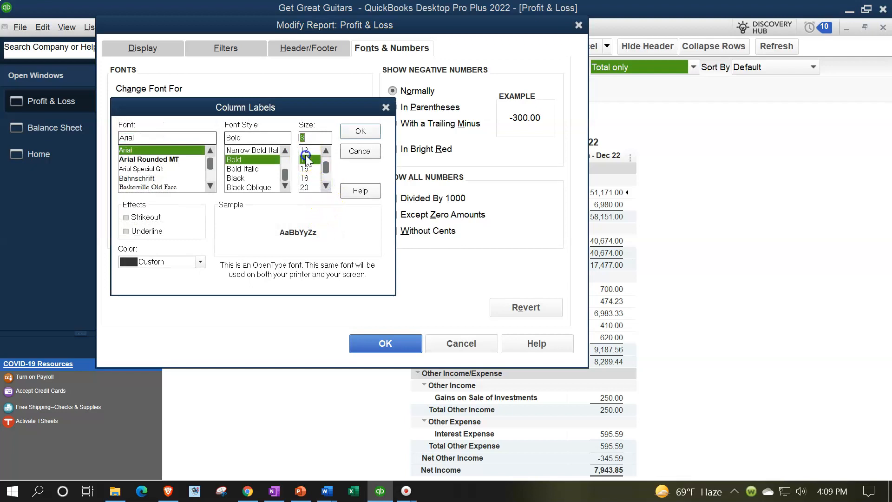
pyautogui.click(360, 132)
pyautogui.click(394, 154)
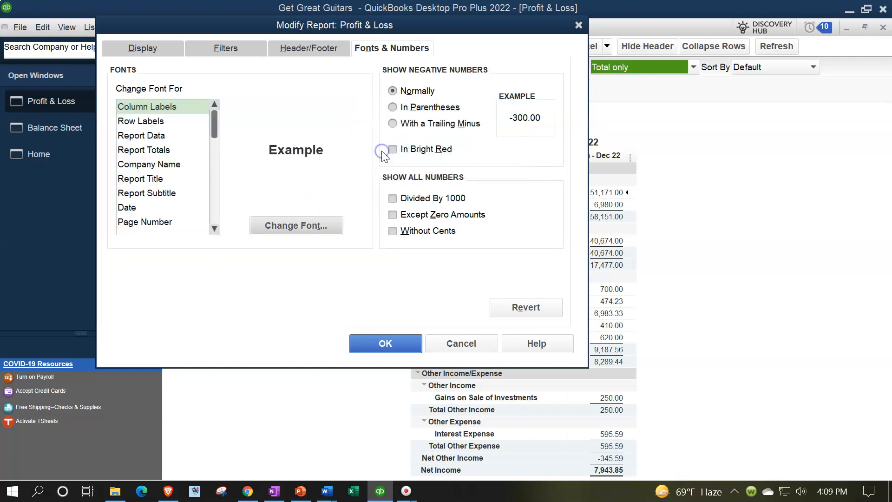
pyautogui.click(387, 343)
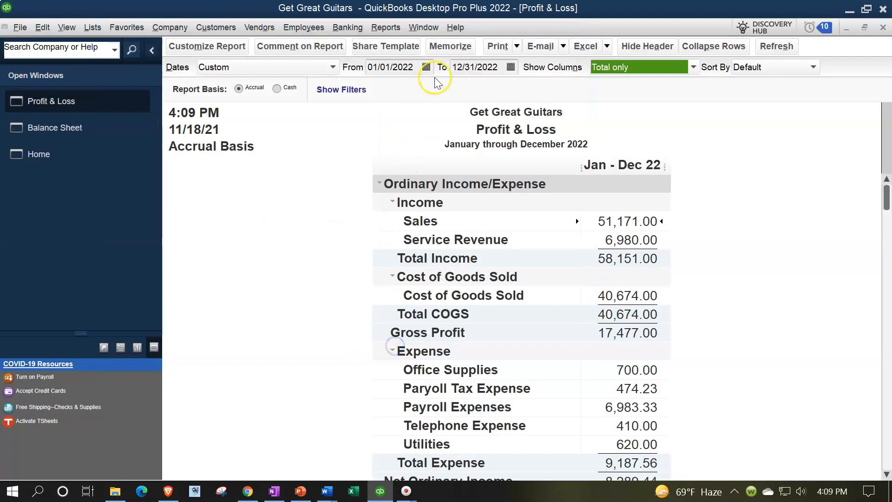
# Open the Trial Balance report for the period 01/01/2022 to 12/31/2022
pyautogui.click(388, 28)
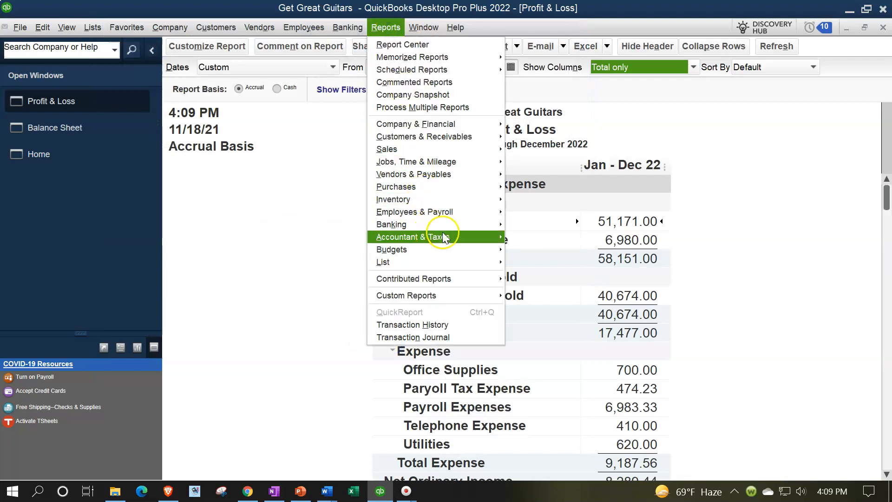
pyautogui.click(509, 236)
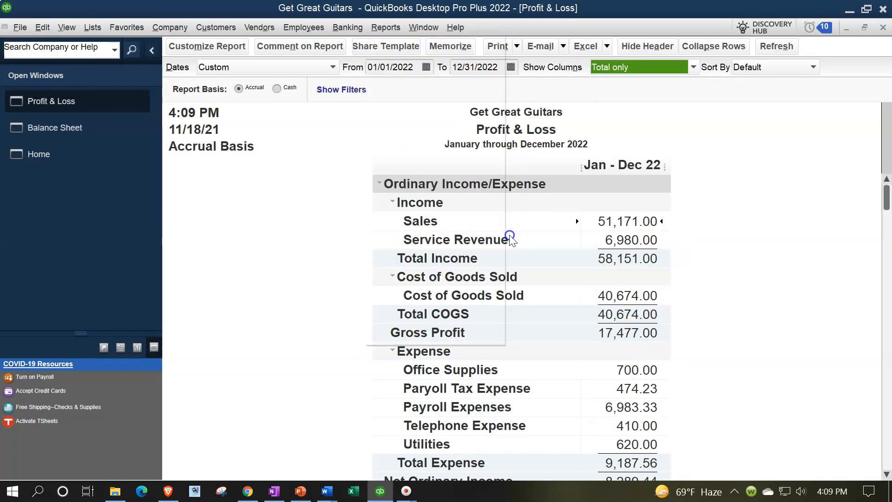
pyautogui.press('Tab')
pyautogui.write('010122')
pyautogui.press('Tab')
pyautogui.write('123122')
pyautogui.press('Tab')
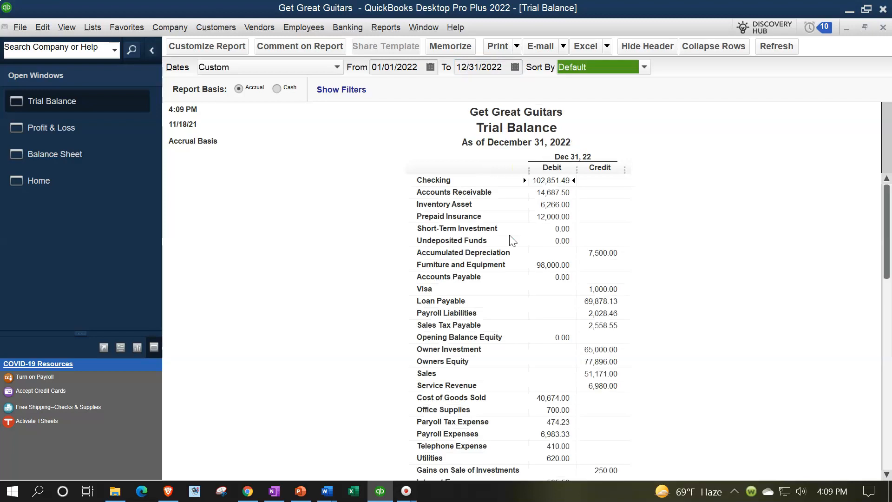
# Set the Trial Balance report's column label font size to 14 and apply the change to all related fonts
pyautogui.click(232, 47)
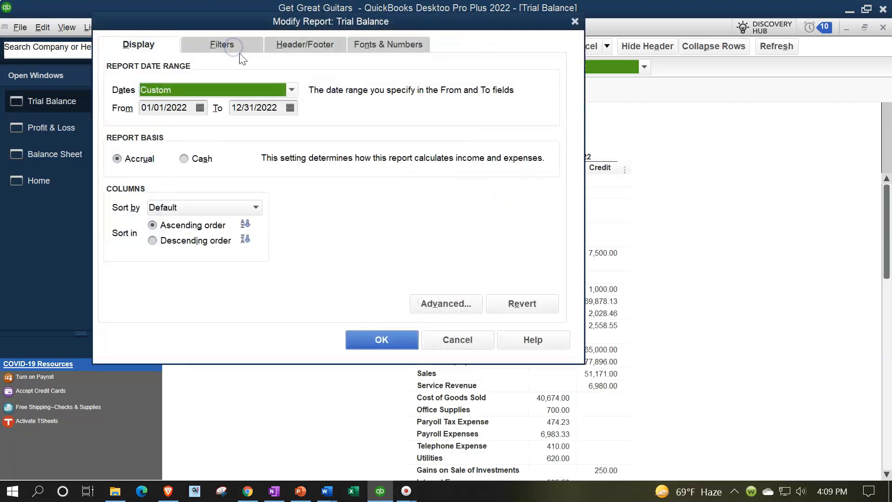
pyautogui.click(385, 45)
pyautogui.click(311, 223)
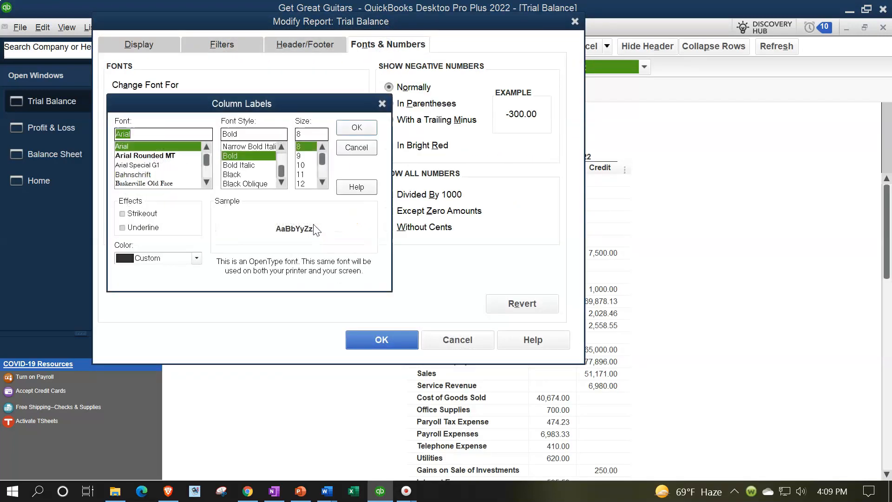
pyautogui.click(322, 182)
pyautogui.click(303, 183)
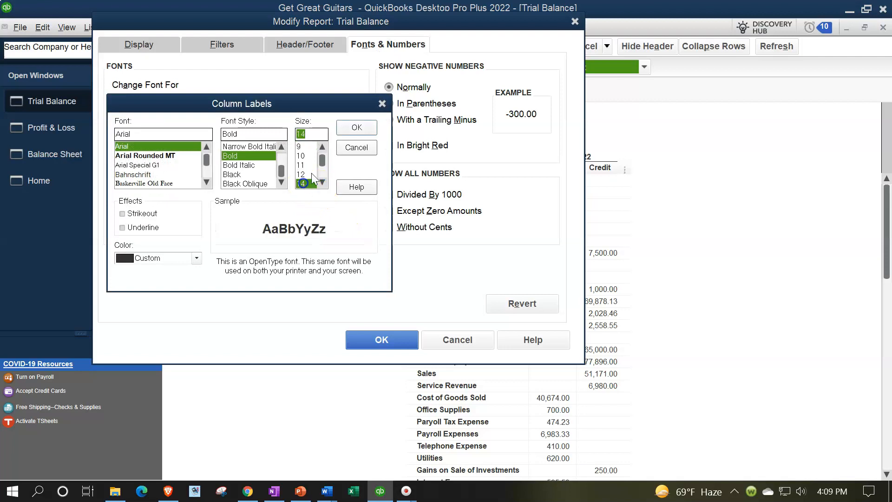
pyautogui.click(356, 128)
pyautogui.click(398, 151)
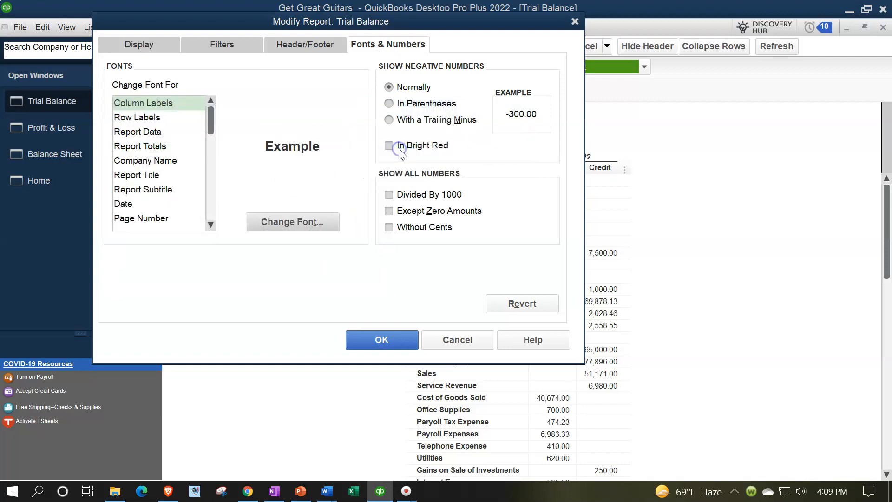
pyautogui.click(399, 342)
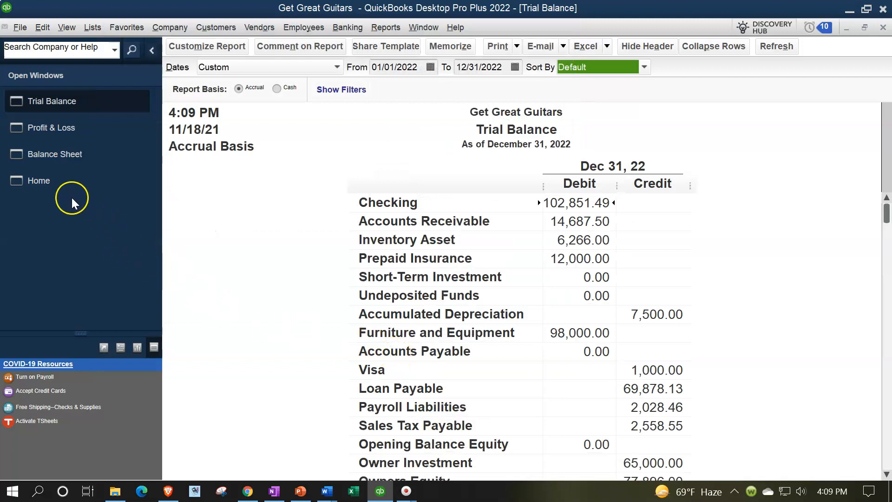
# Return to the home page and open the list of active vendors in the Vendor Center
pyautogui.click(55, 180)
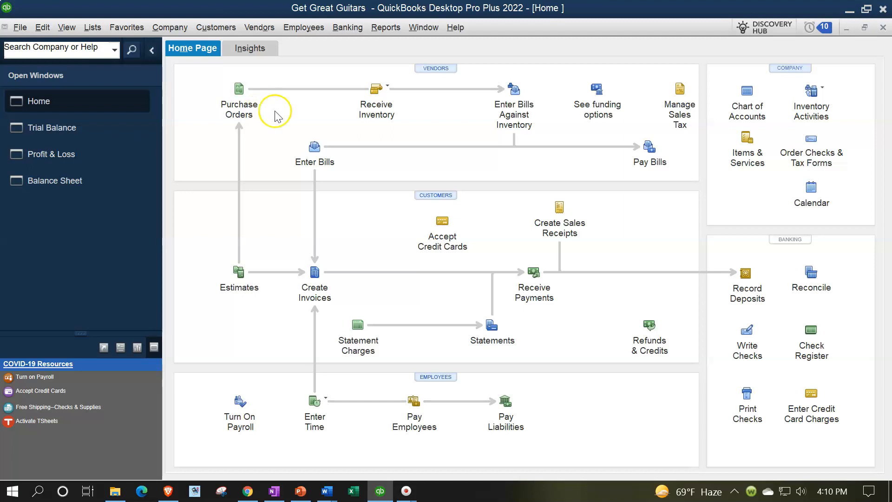
pyautogui.click(392, 99)
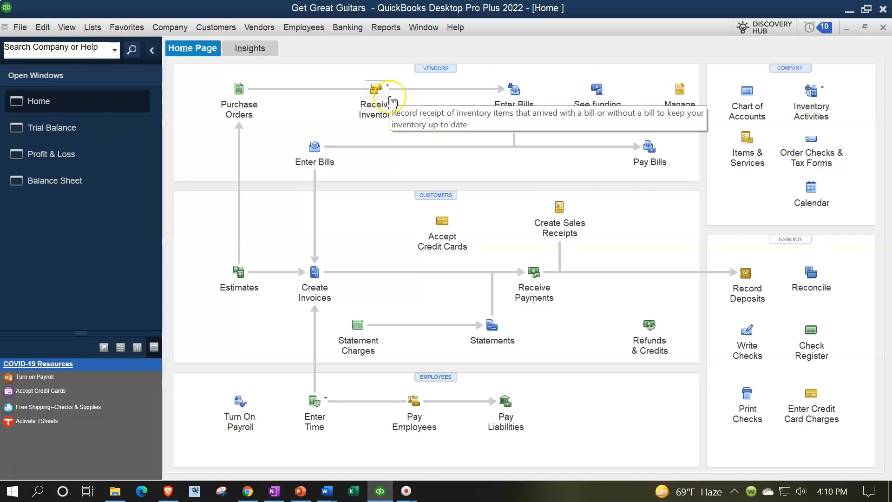
pyautogui.click(259, 27)
pyautogui.click(274, 44)
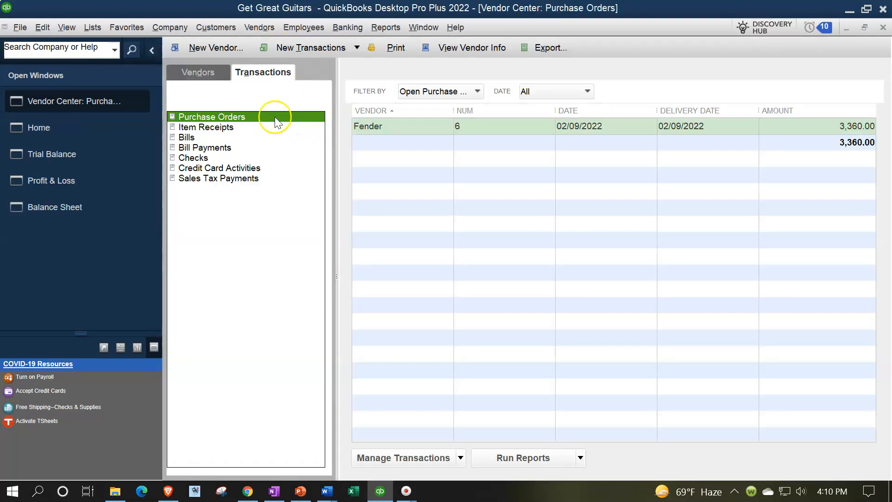
pyautogui.click(207, 74)
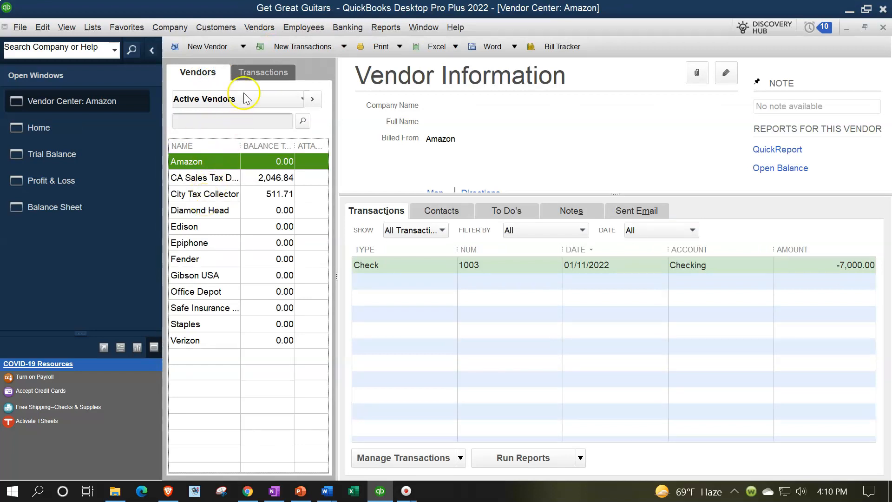
# Review all purchase orders in the Vendor Center's transactions and return the filter to open purchase orders only
pyautogui.click(261, 69)
pyautogui.click(244, 116)
pyautogui.click(461, 90)
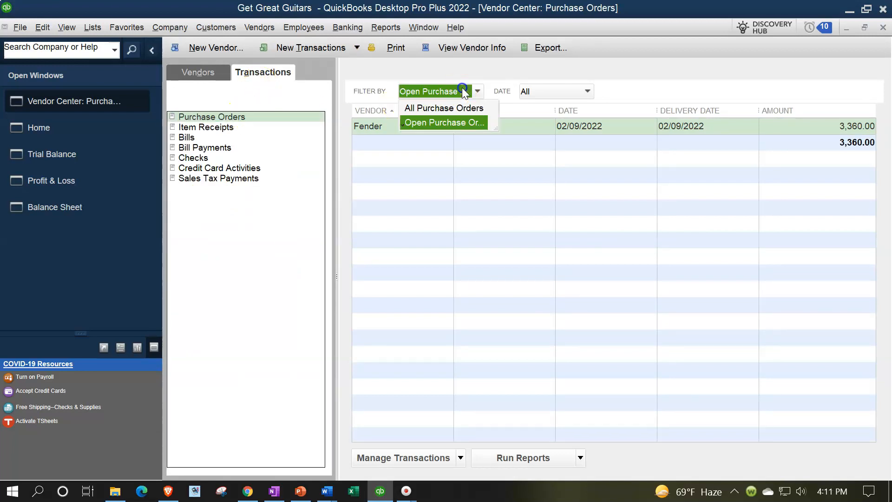
pyautogui.click(440, 108)
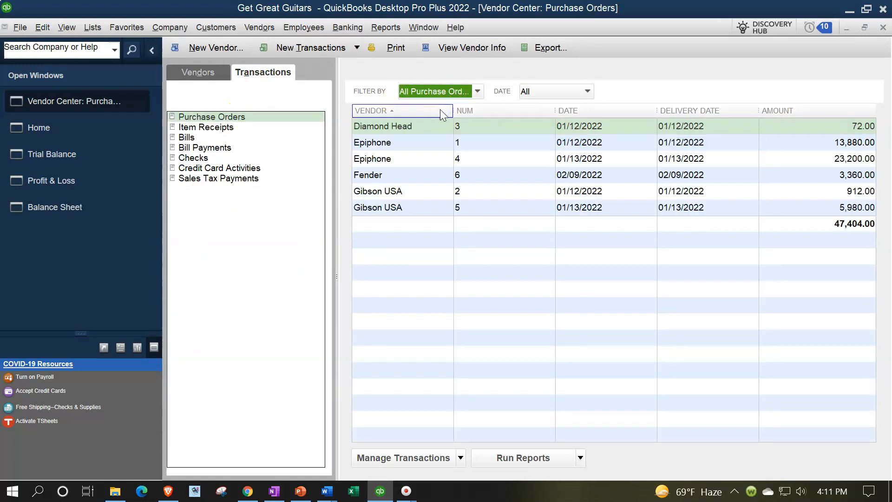
pyautogui.click(477, 91)
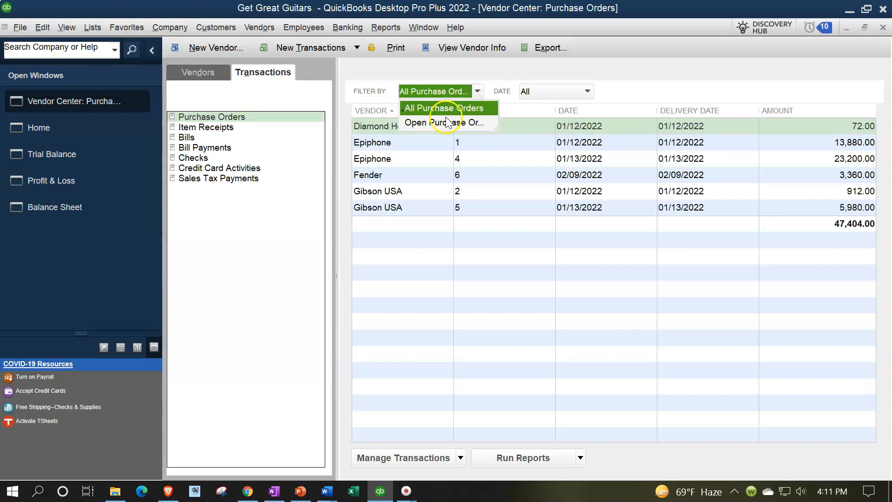
pyautogui.click(444, 123)
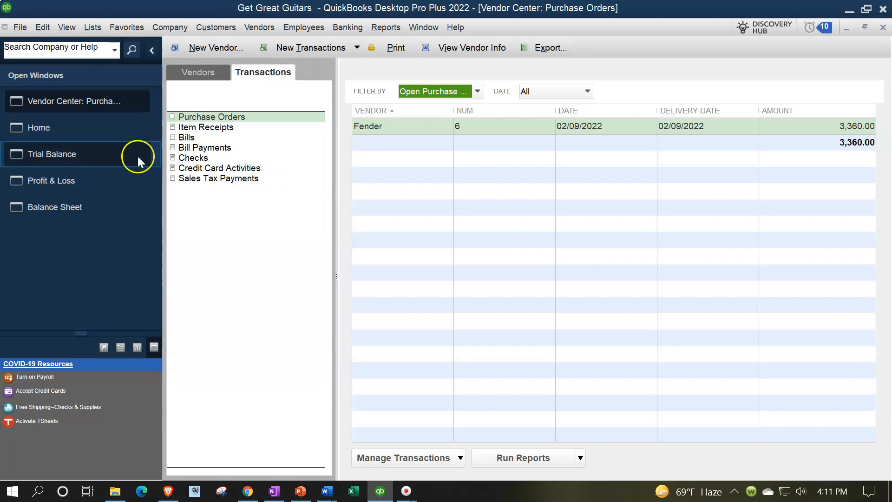
# Start a bill for received inventory from the home page and collapse the vendor summary and open windows panes
pyautogui.click(68, 132)
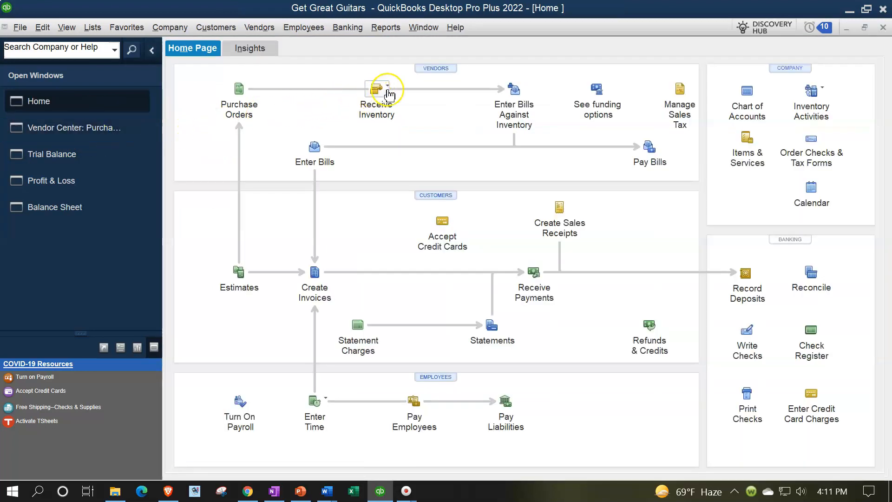
pyautogui.click(389, 95)
pyautogui.click(388, 90)
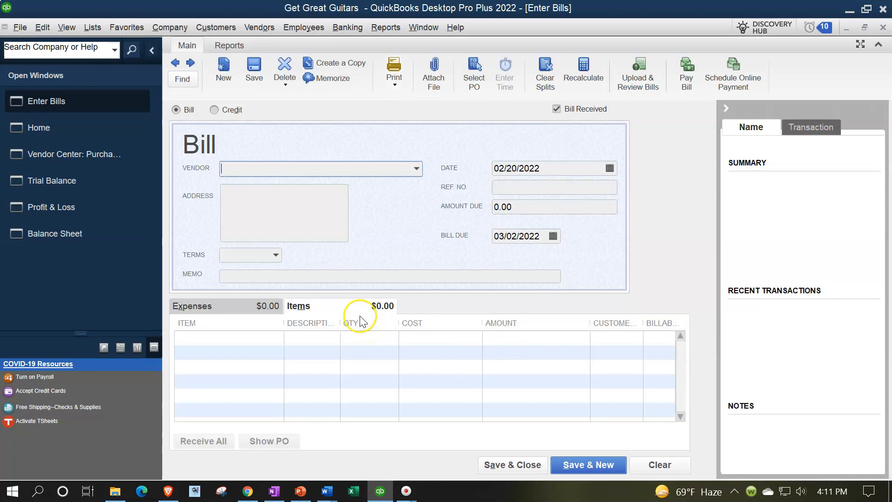
pyautogui.click(726, 111)
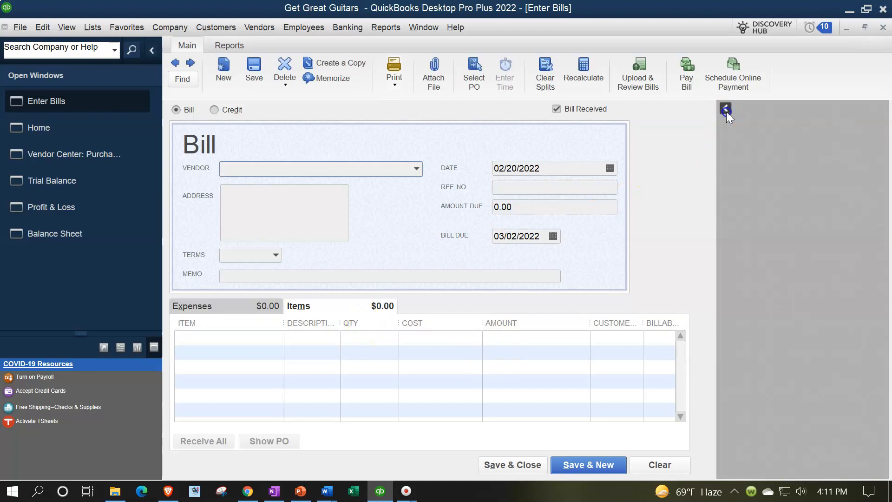
pyautogui.click(152, 50)
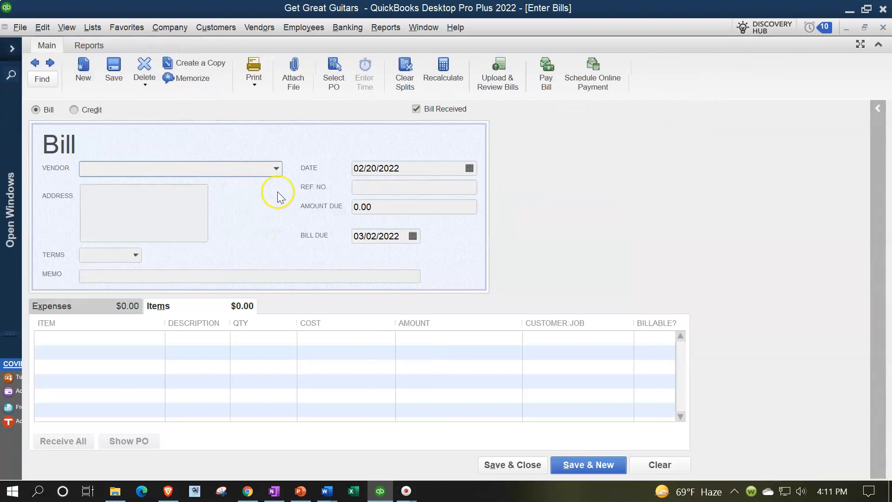
# Choose Fender as the bill's vendor and bring up its open purchase orders for receiving
pyautogui.click(276, 169)
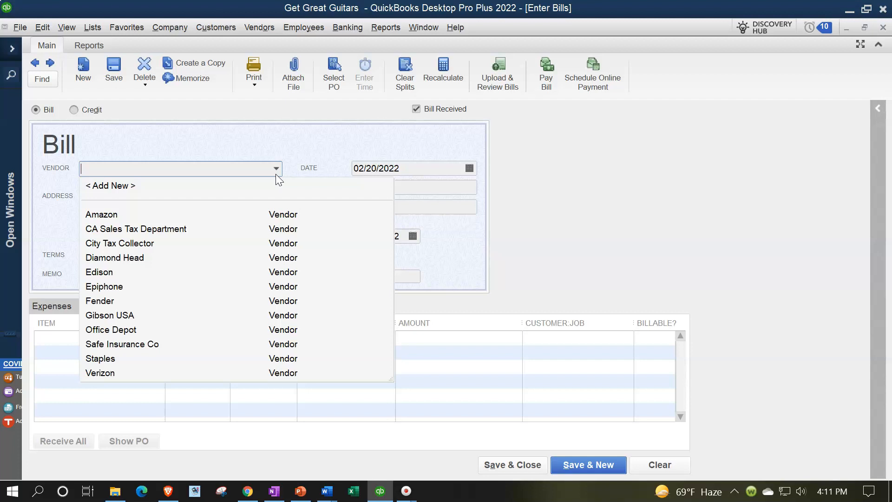
pyautogui.write('Fender')
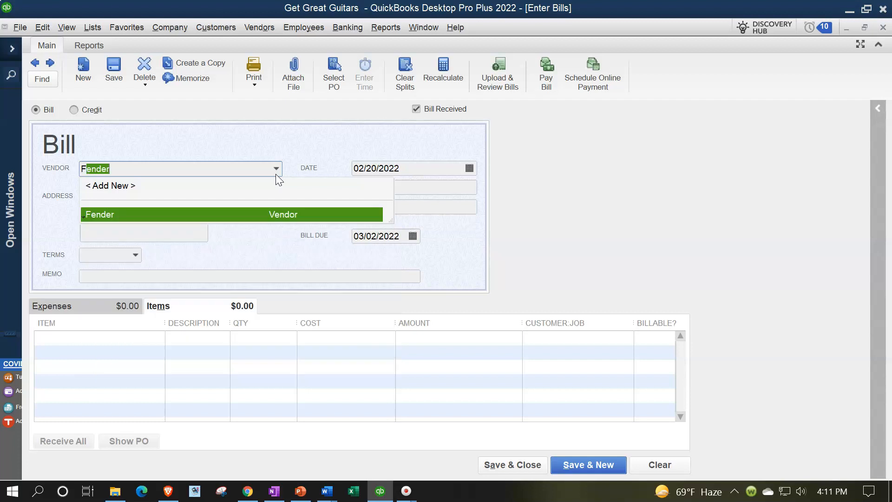
pyautogui.press('Tab')
pyautogui.press('Return')
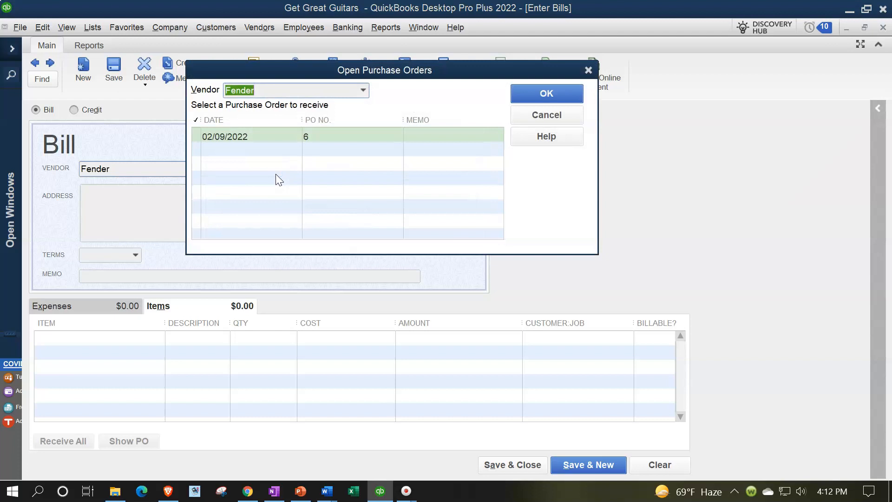
# Receive Fender's open purchase order no. 6 onto the bill and set the bill date to 02/22/2022
pyautogui.click(254, 136)
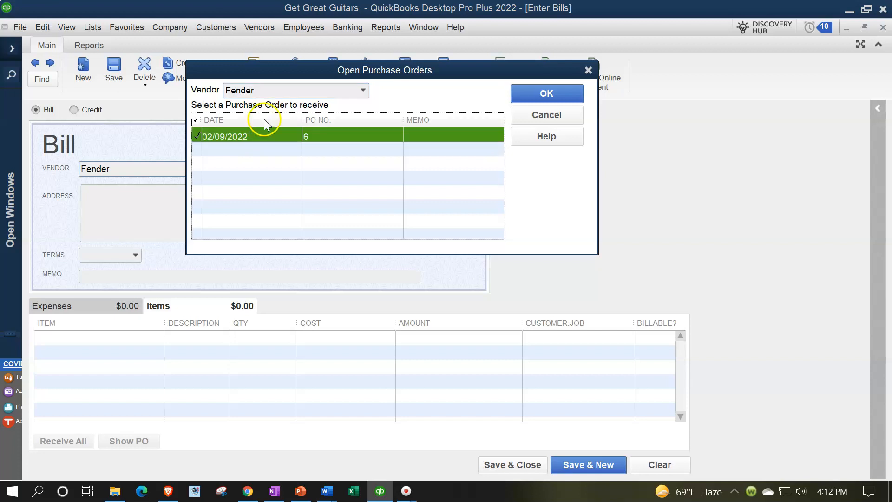
pyautogui.click(536, 93)
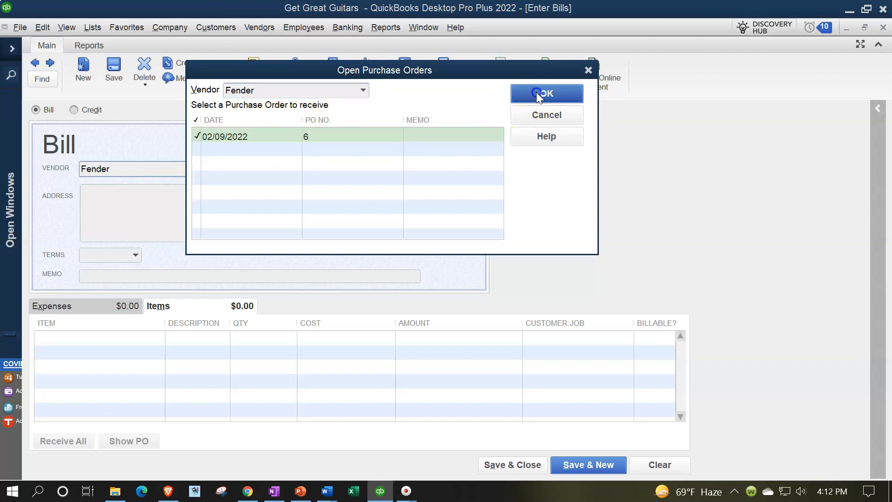
pyautogui.press('+')
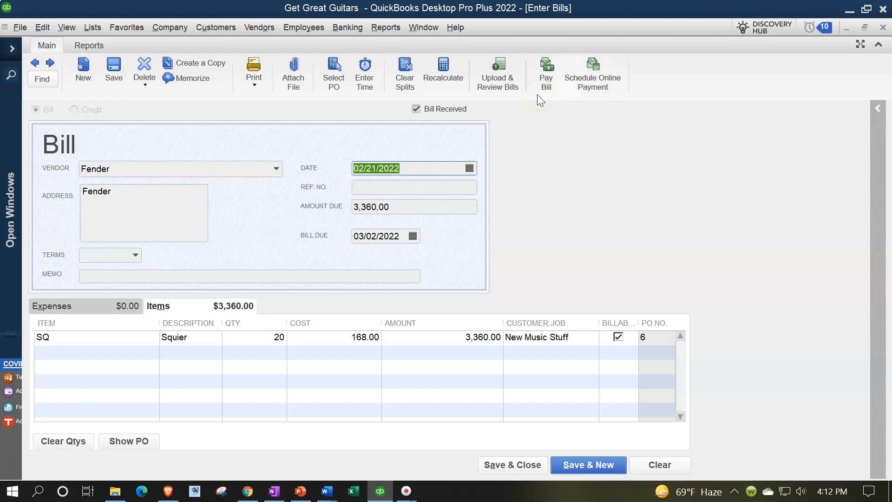
pyautogui.press('+')
pyautogui.press('Tab')
pyautogui.press('Tab')
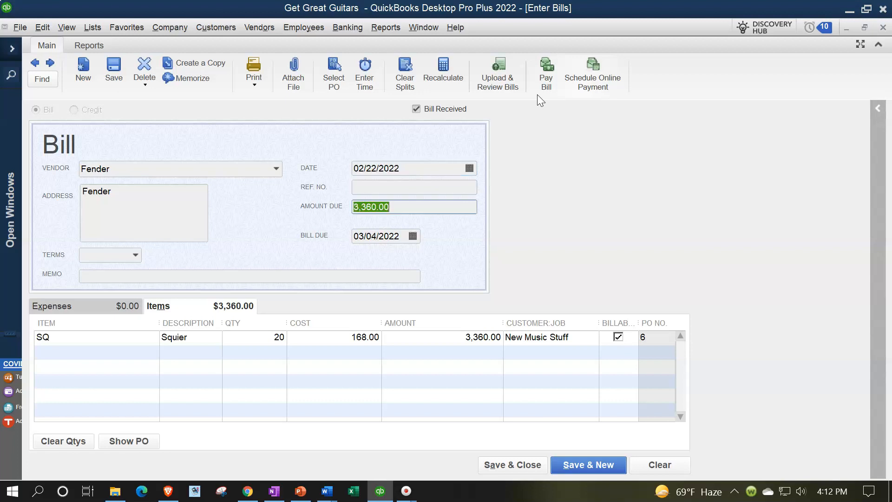
# Check the bill's Squier line through quantity, cost, amount and customer, then save and close the bill
pyautogui.press('Tab')
pyautogui.press('Tab')
pyautogui.press('Tab')
pyautogui.press('Tab')
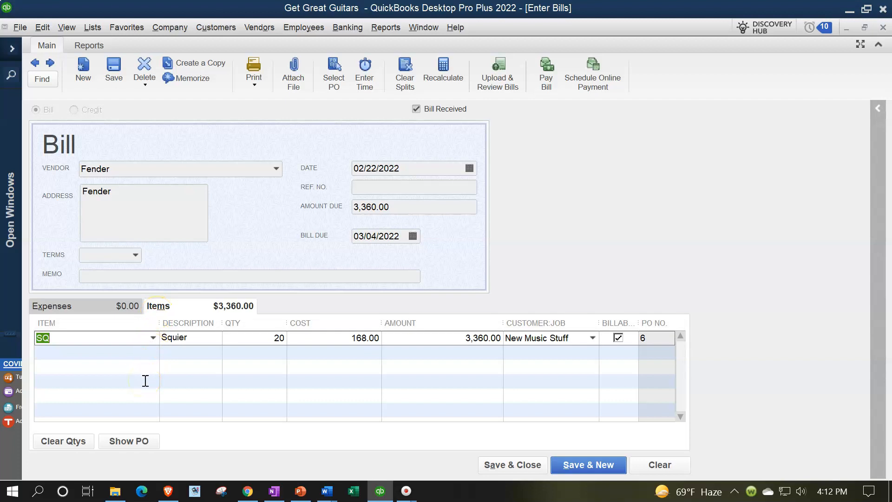
pyautogui.press('Tab')
pyautogui.press('Tab')
pyautogui.press('Tab')
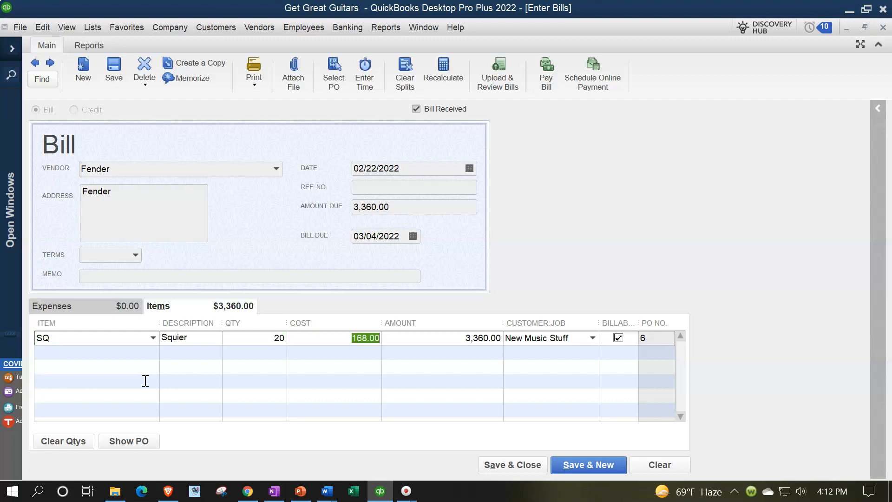
pyautogui.press('Tab')
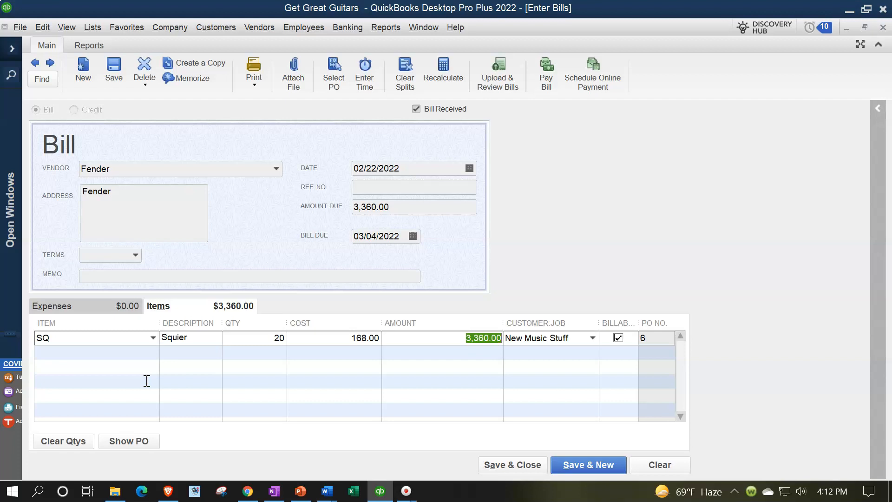
pyautogui.press('Tab')
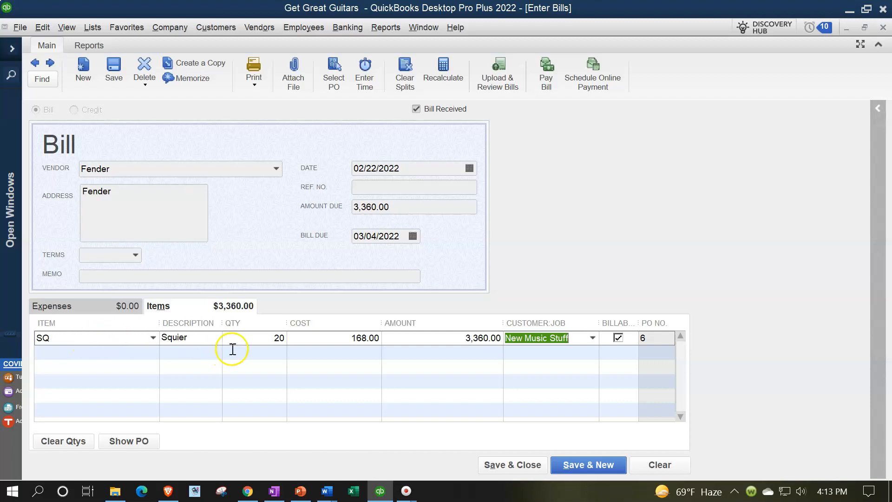
pyautogui.click(499, 468)
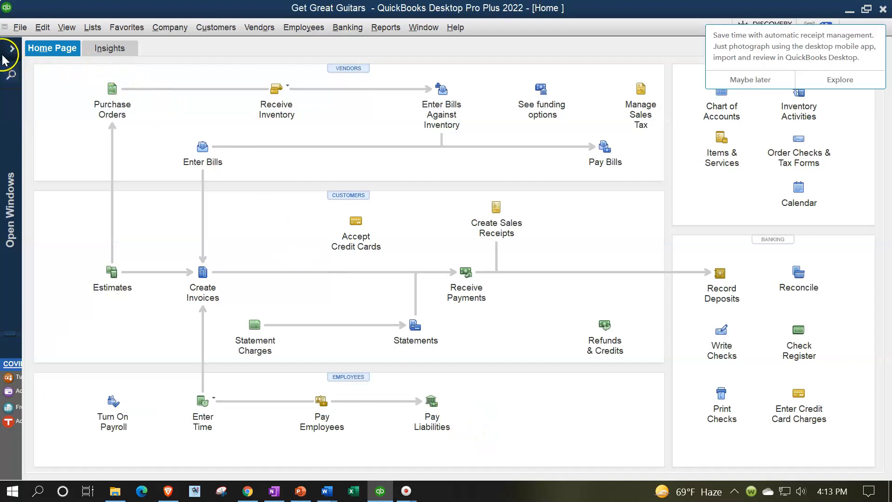
# Expand the list of open windows, bring up the Trial Balance and postpone the receipt management offer
pyautogui.click(12, 49)
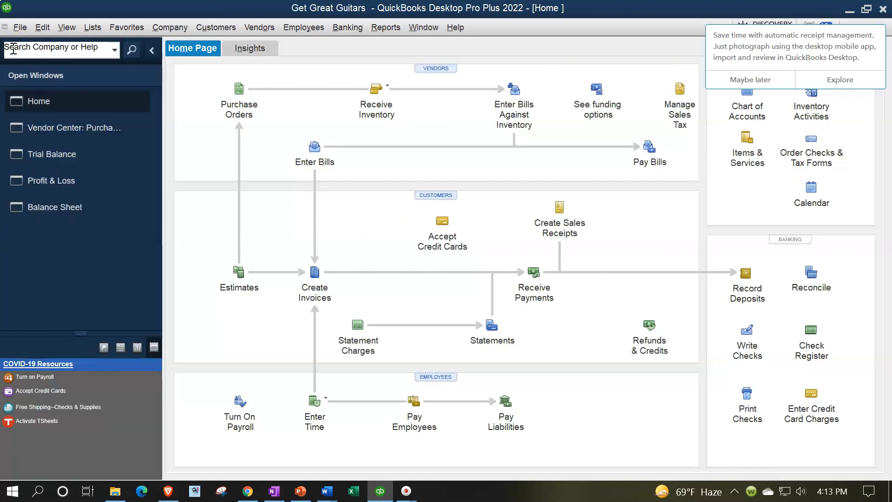
pyautogui.click(46, 156)
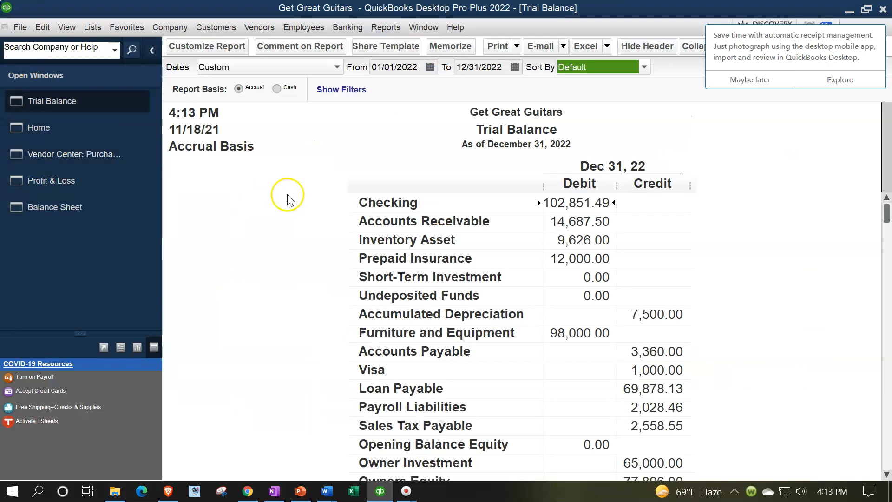
pyautogui.click(736, 84)
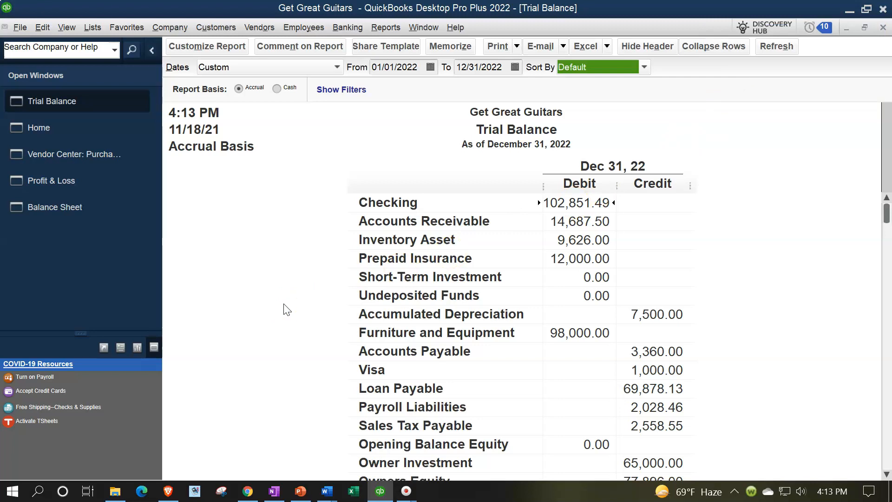
pyautogui.scroll(-1, 287, 309)
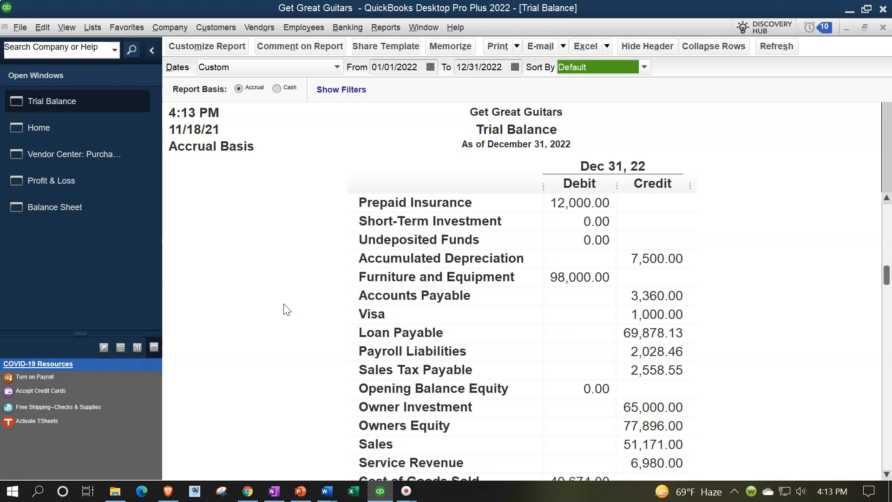
pyautogui.scroll(1, 286, 310)
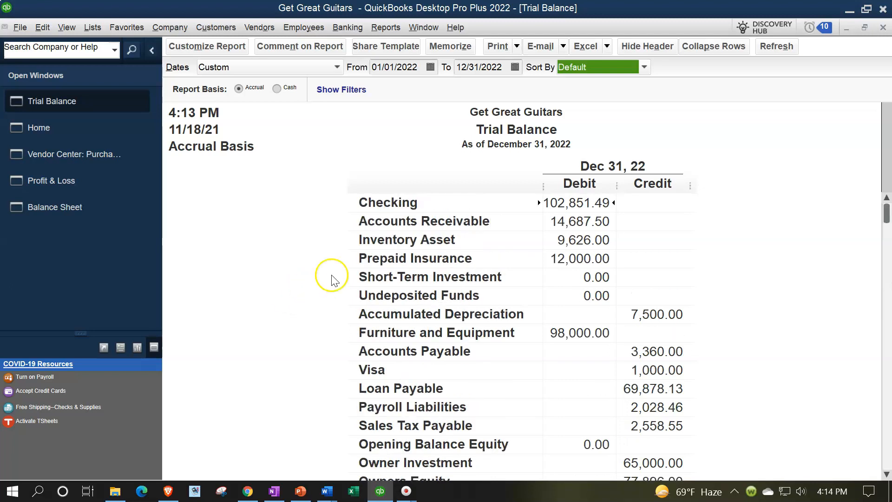
# Inspect the transactions behind the Trial Balance's Inventory Asset and Accounts Payable amounts, closing each detail report
pyautogui.doubleClick(584, 242)
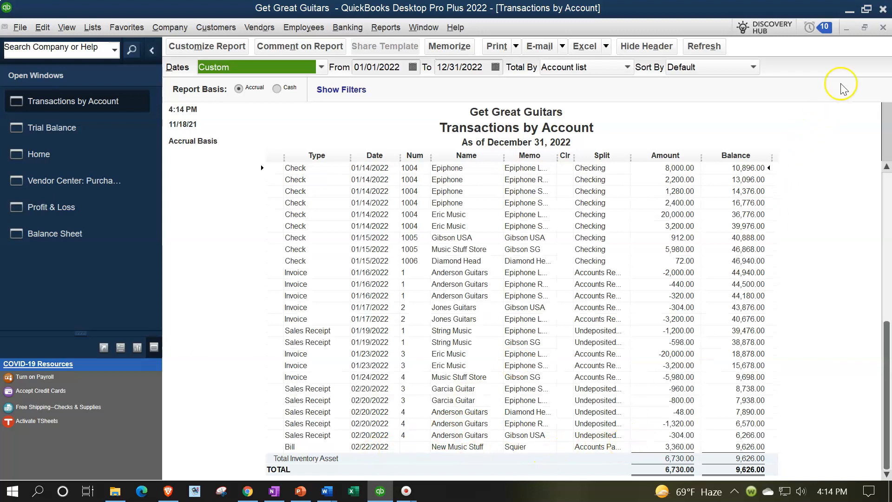
pyautogui.click(883, 27)
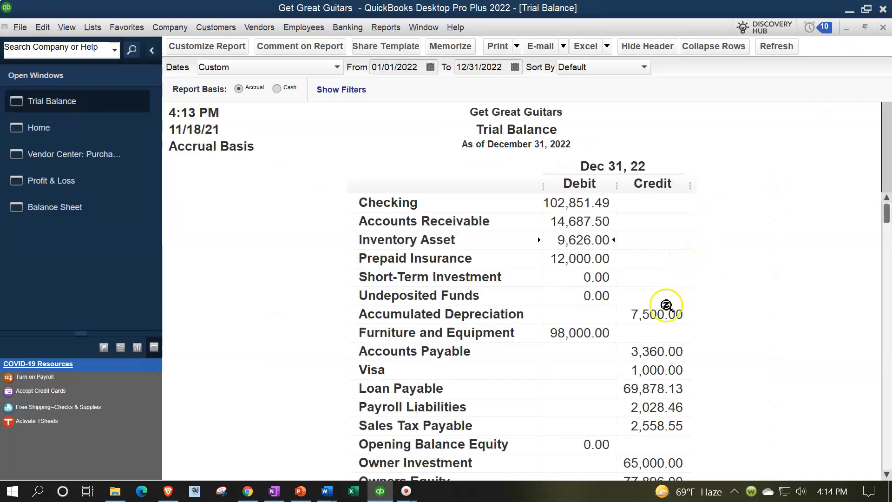
pyautogui.doubleClick(650, 352)
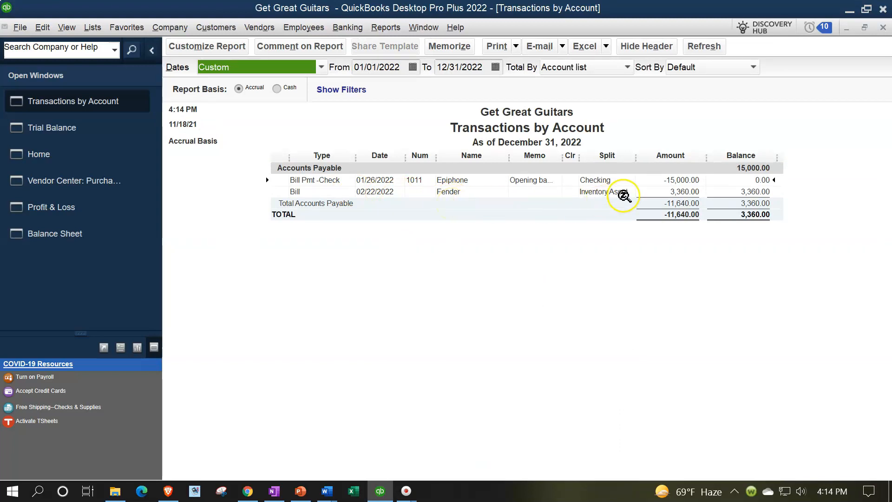
pyautogui.click(881, 28)
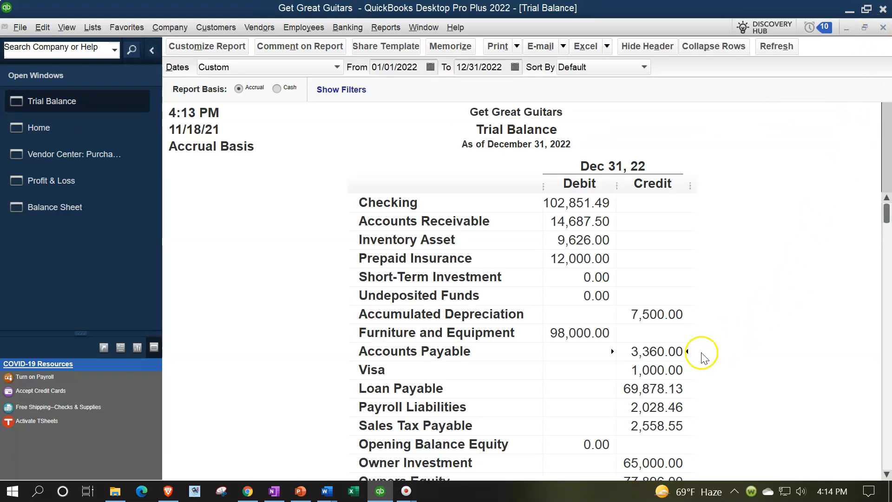
# Run the Vendor Balance Detail report to examine Fender's balance and return to the Trial Balance
pyautogui.click(386, 28)
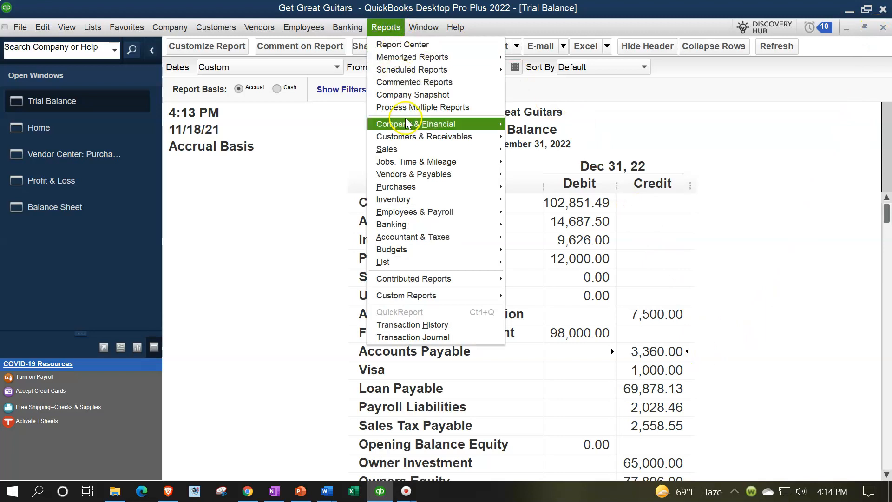
pyautogui.moveTo(414, 176)
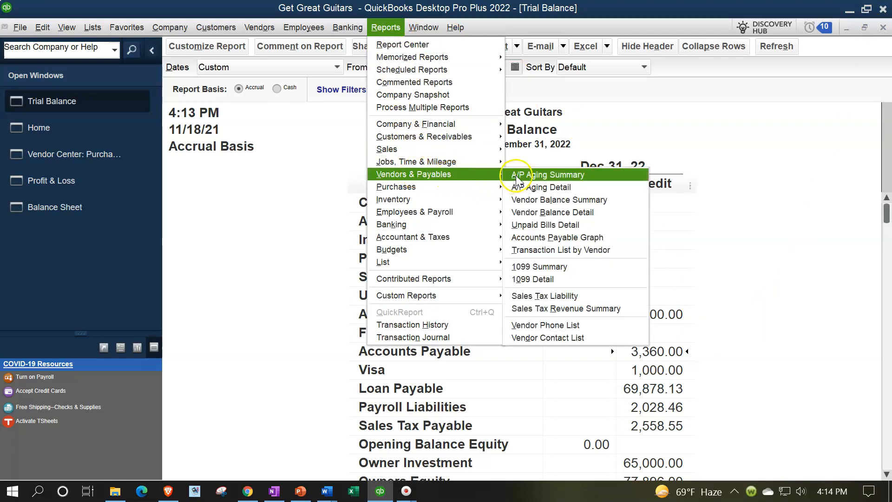
pyautogui.click(521, 212)
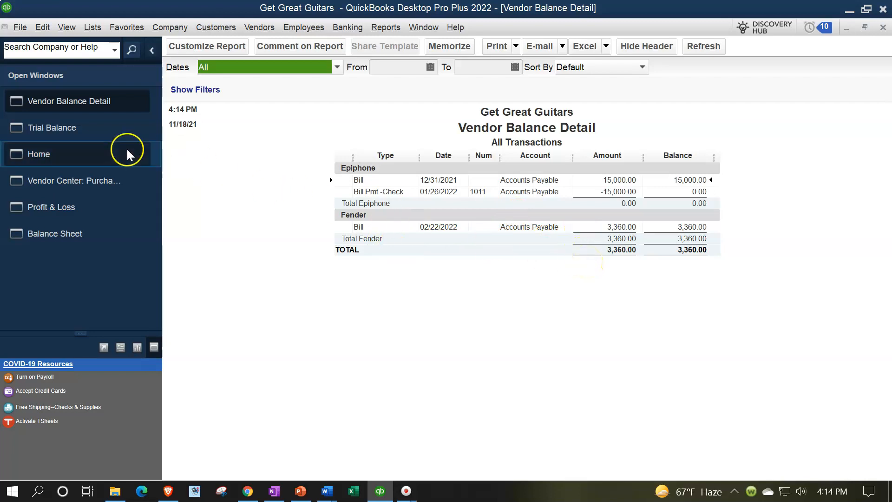
pyautogui.click(68, 129)
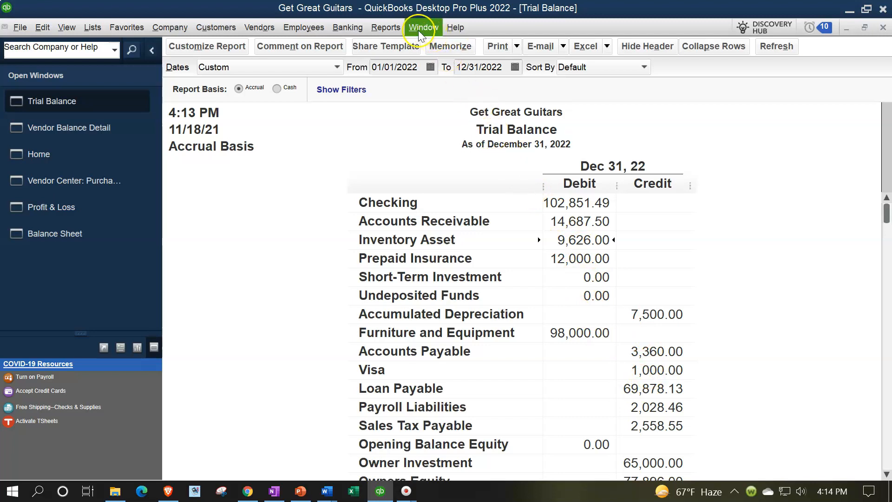
# Run an Inventory Valuation Summary as of 12/31/2022, check its total asset value and return to the Trial Balance
pyautogui.click(385, 27)
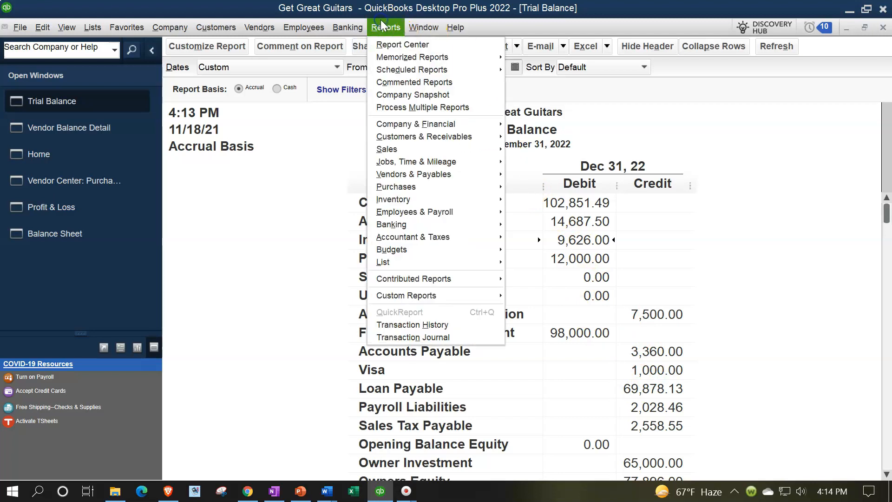
pyautogui.moveTo(447, 199)
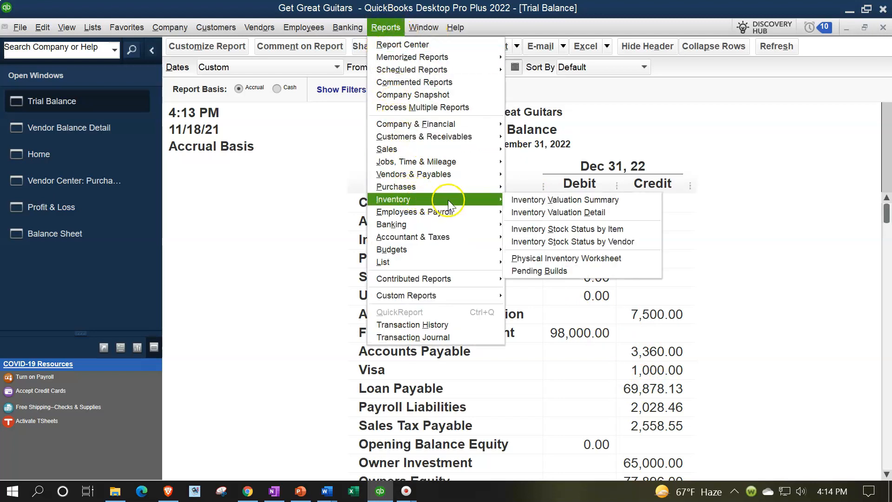
pyautogui.click(510, 199)
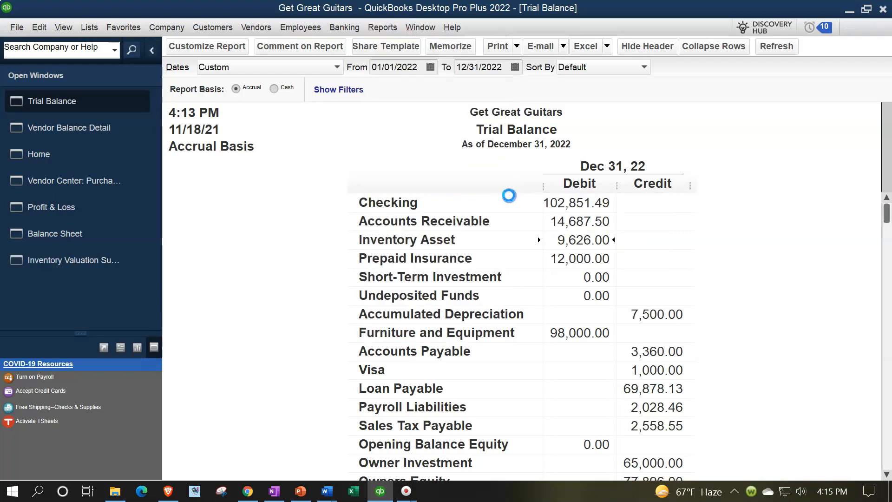
pyautogui.write('12/31/2022')
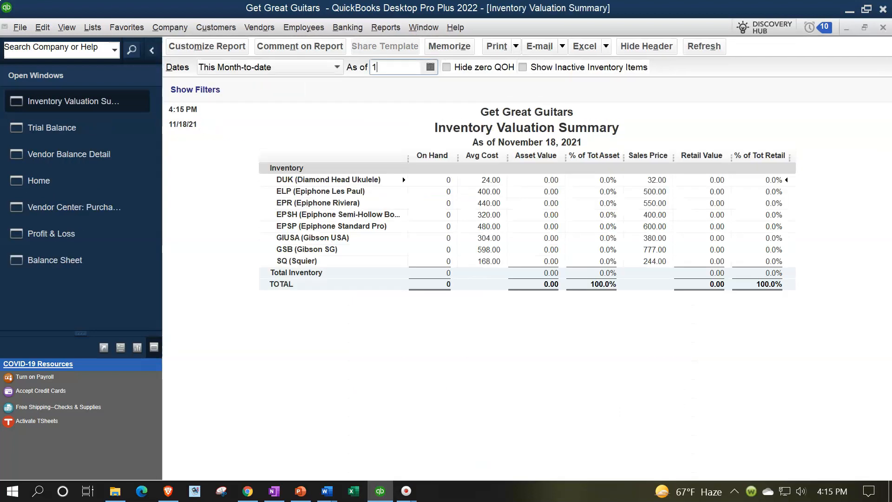
pyautogui.press('Tab')
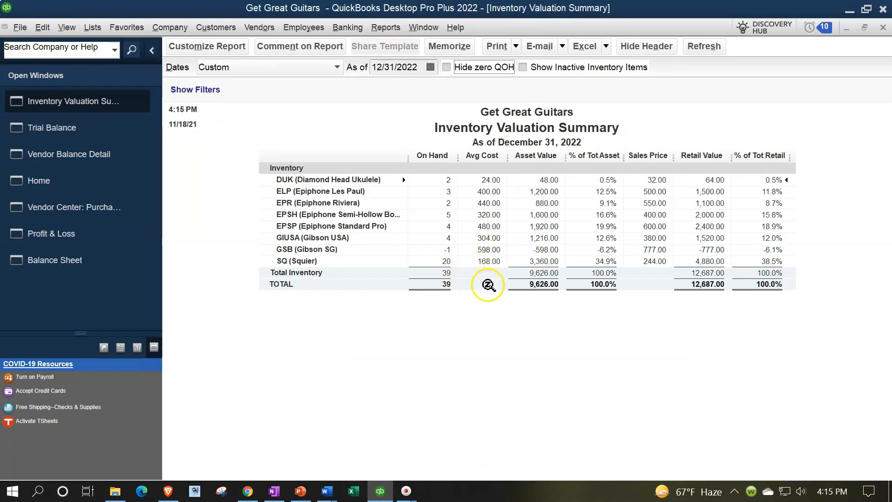
pyautogui.click(539, 275)
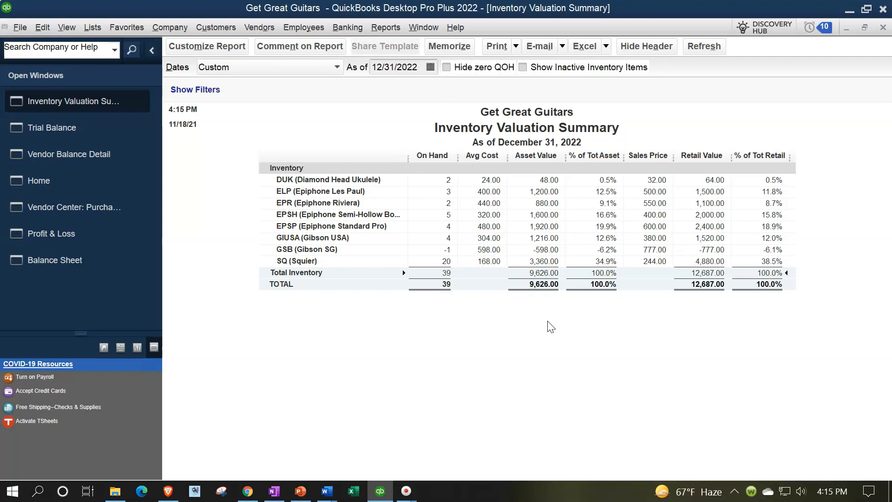
pyautogui.click(82, 133)
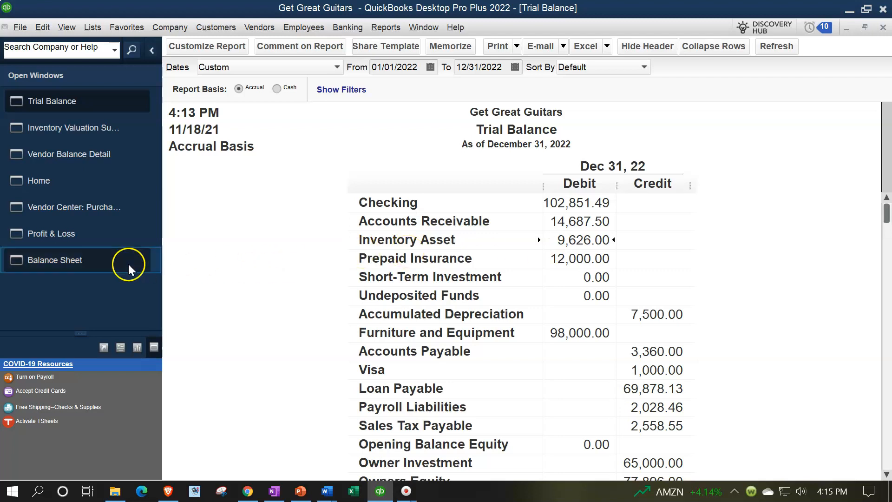
# Examine the Inventory Asset and Accounts Payable amounts on the Balance Sheet
pyautogui.click(87, 263)
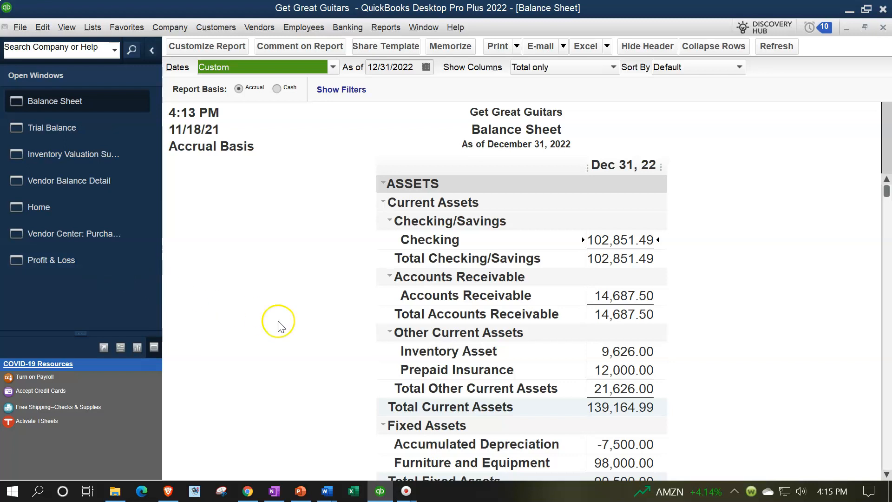
pyautogui.scroll(-1, 520, 324)
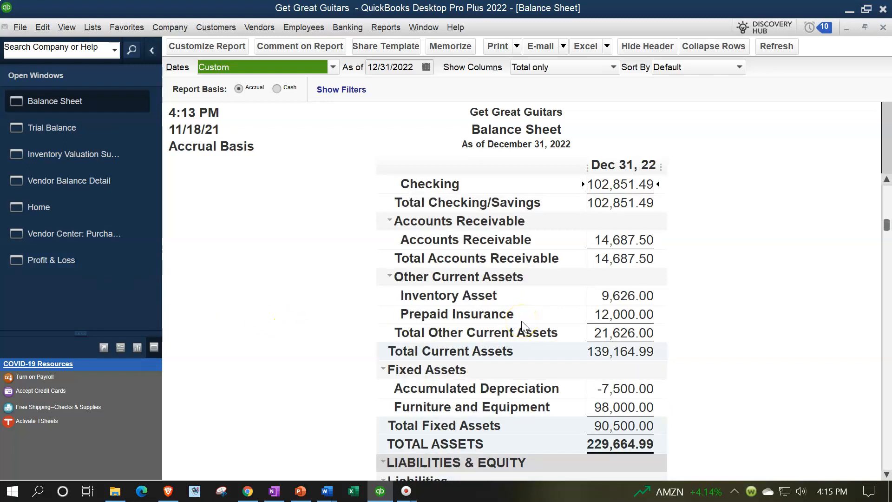
pyautogui.click(603, 290)
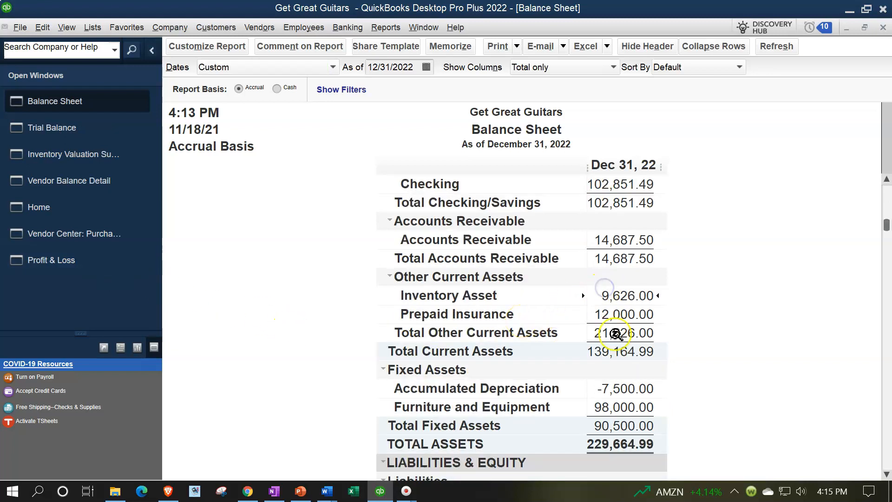
pyautogui.scroll(-2, 616, 334)
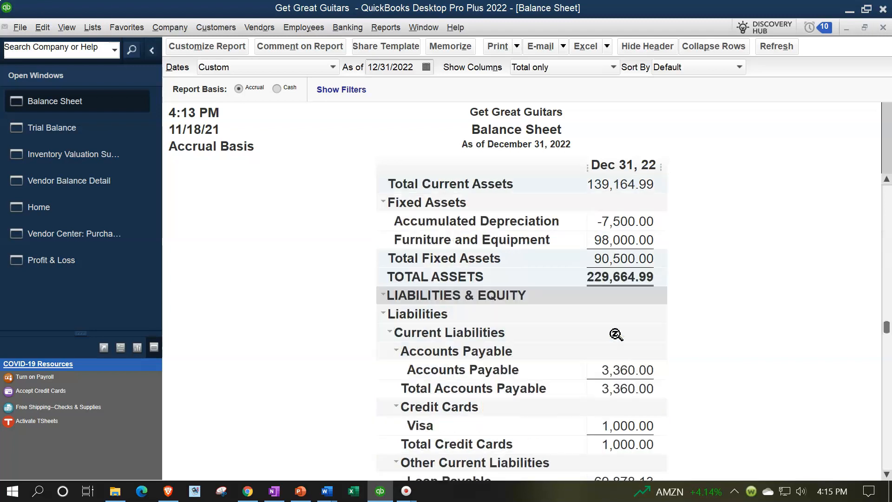
pyautogui.doubleClick(621, 367)
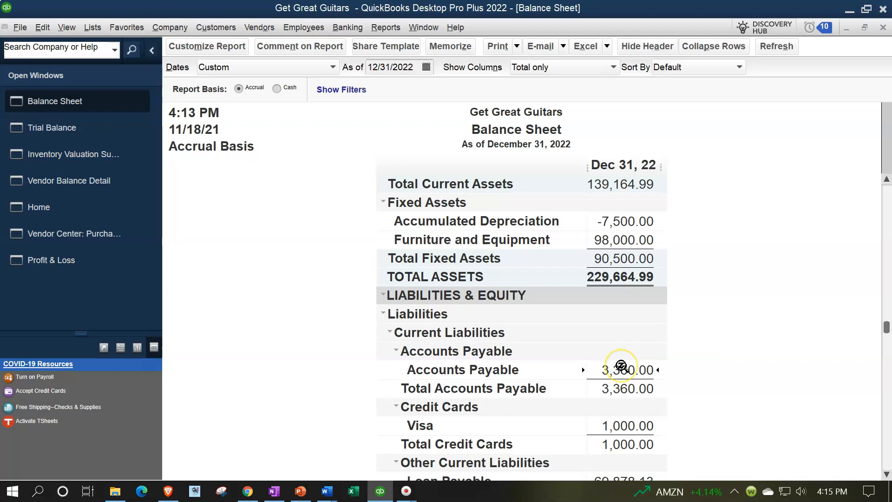
pyautogui.doubleClick(618, 364)
pyautogui.scroll(4, 618, 366)
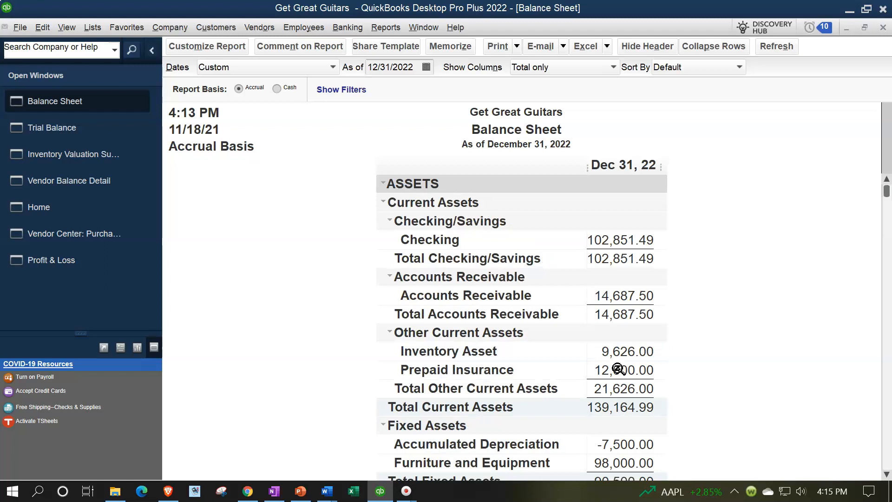
# Review the Trial Balance accounts down to the debit and credit totals
pyautogui.click(71, 129)
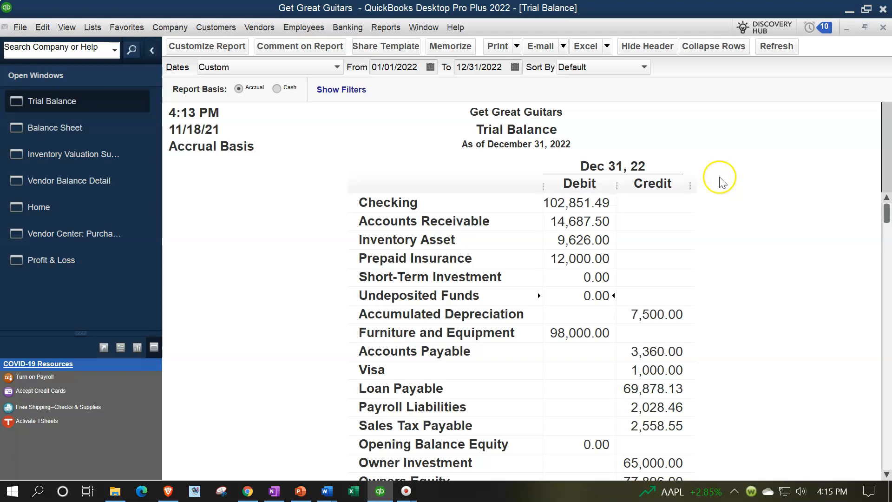
pyautogui.press('Down')
pyautogui.press('Down')
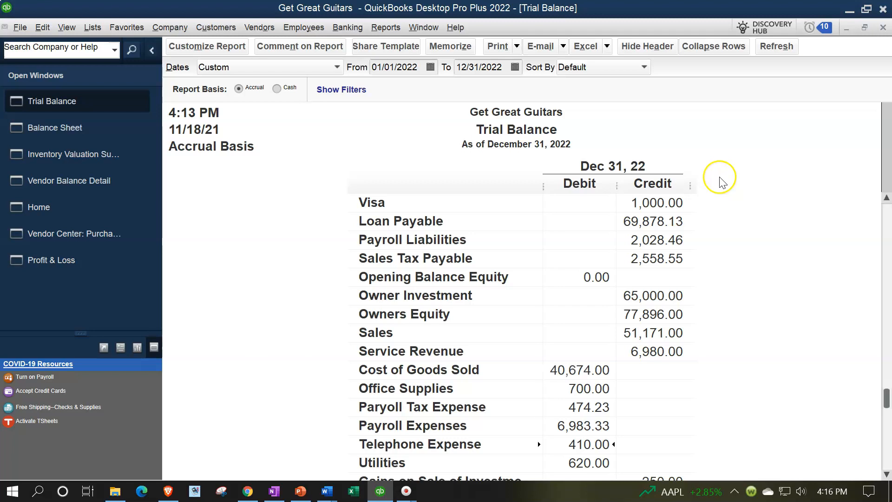
pyautogui.press('Down')
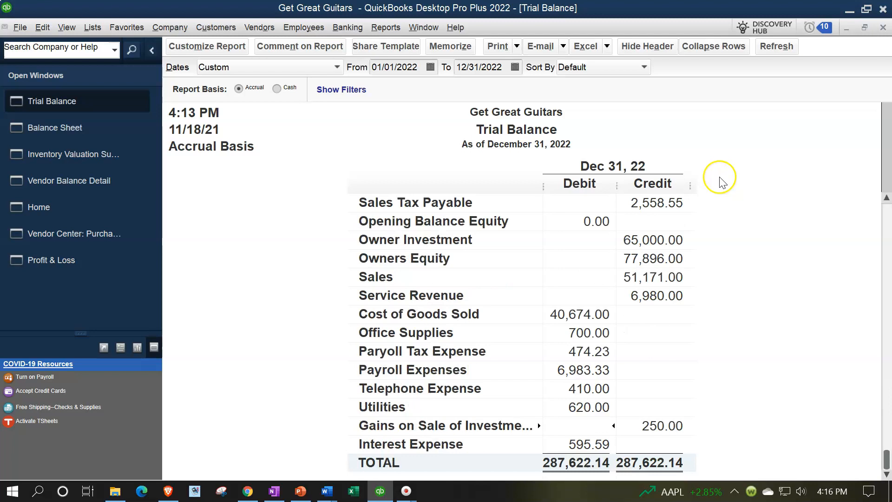